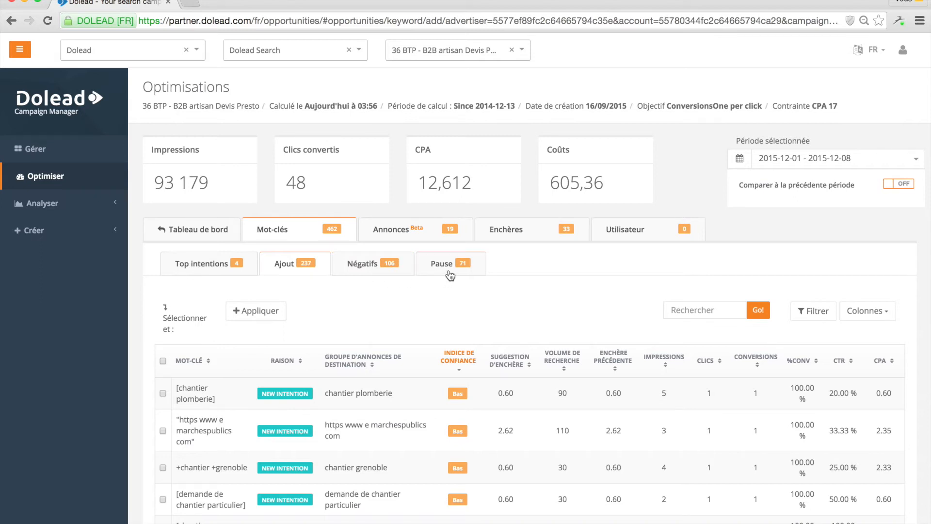
# Sort the suggested keyword additions by confidence index, highest first, and look through the list.
pyautogui.scroll(-3, 317, 290)
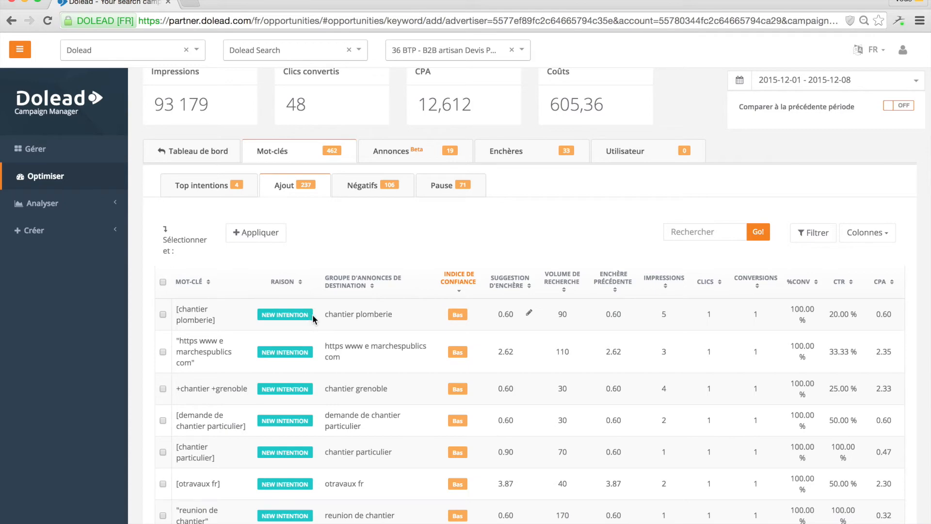
pyautogui.click(458, 281)
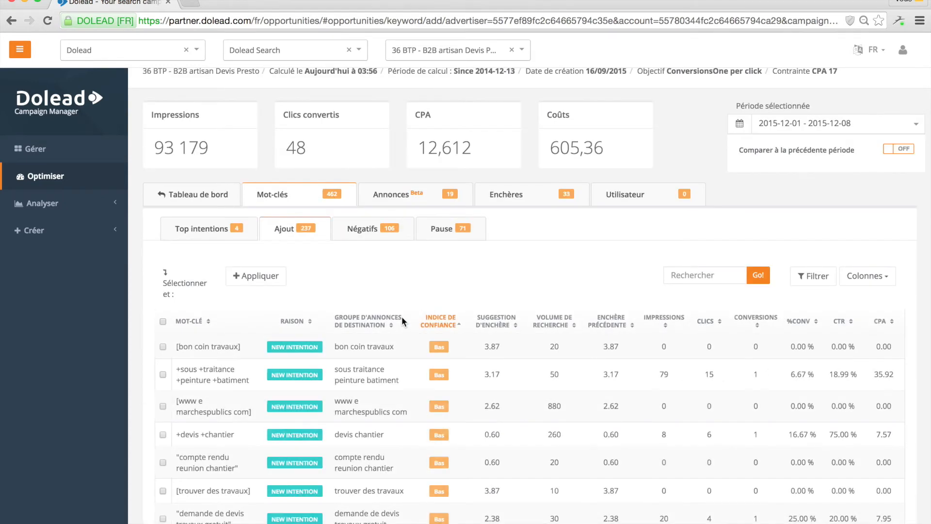
pyautogui.click(434, 320)
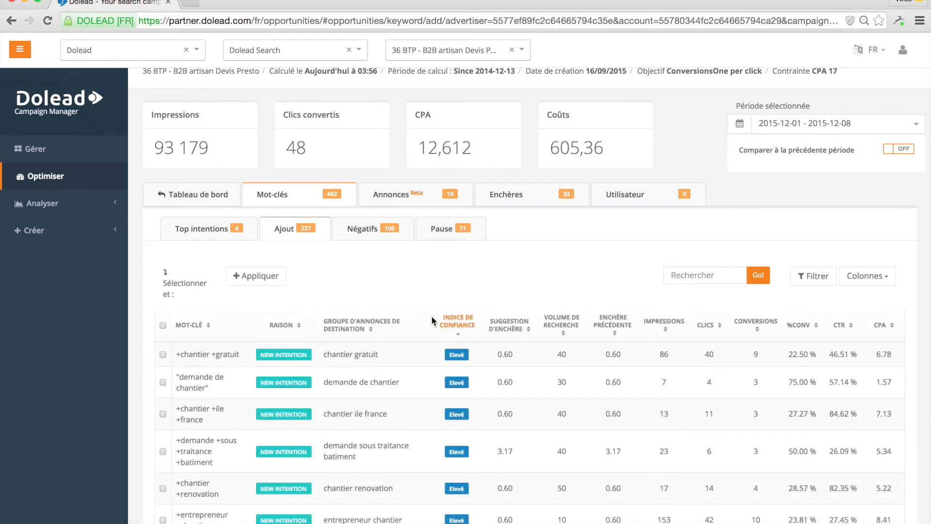
pyautogui.scroll(-3, 431, 355)
pyautogui.scroll(-5, 431, 354)
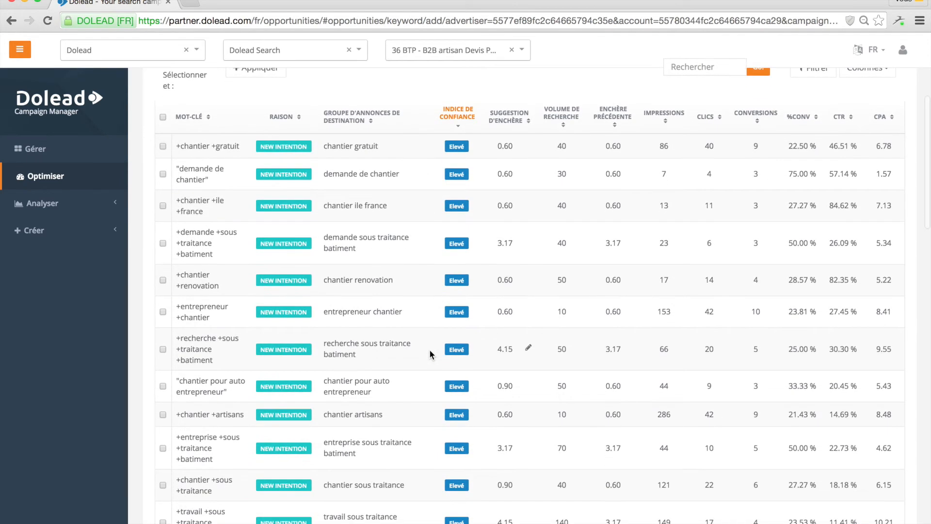
pyautogui.scroll(-3, 431, 354)
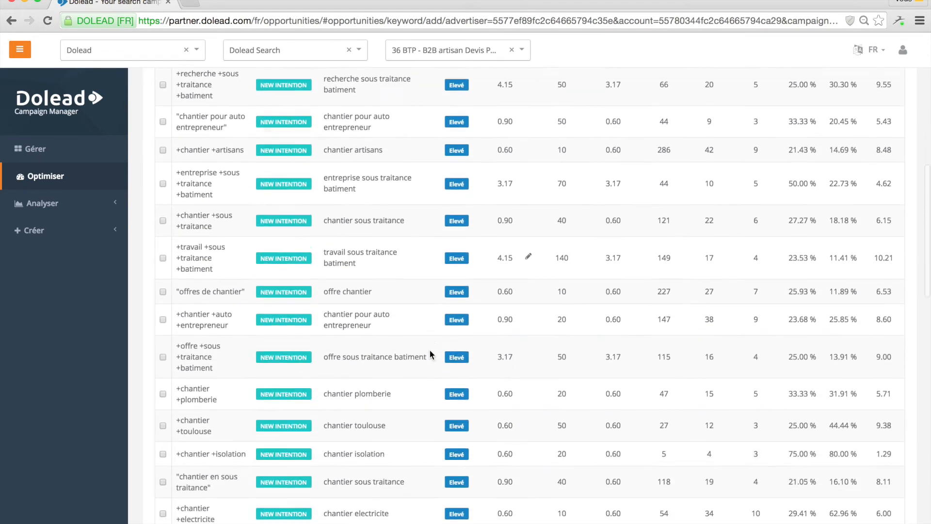
pyautogui.scroll(4, 431, 354)
pyautogui.scroll(6, 429, 352)
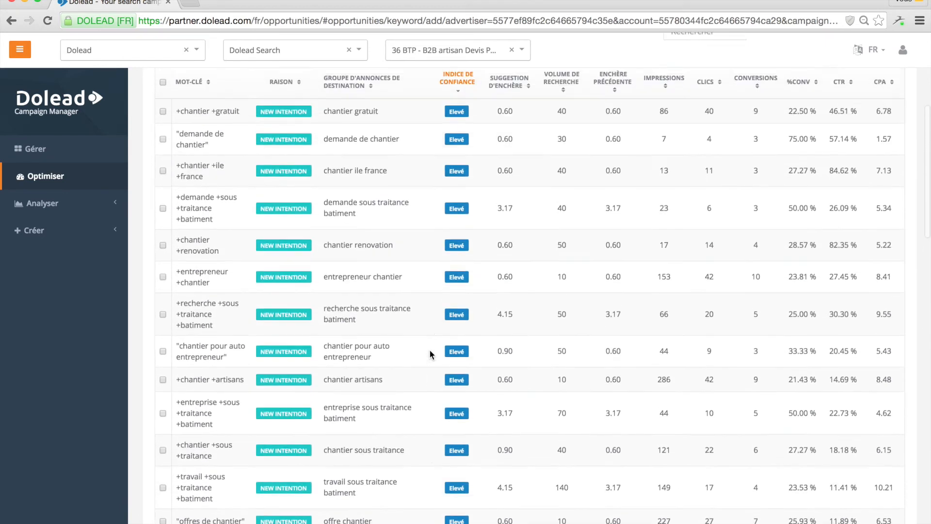
pyautogui.scroll(2, 430, 352)
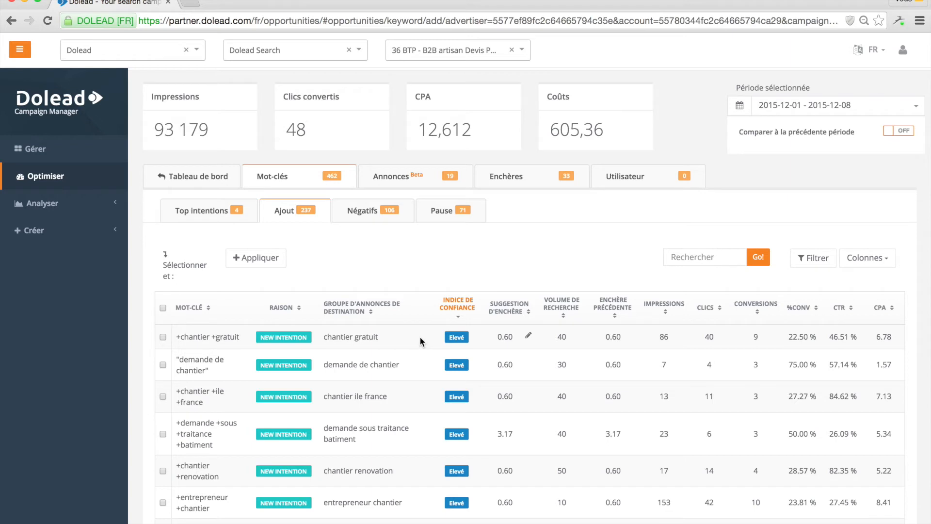
pyautogui.click(887, 261)
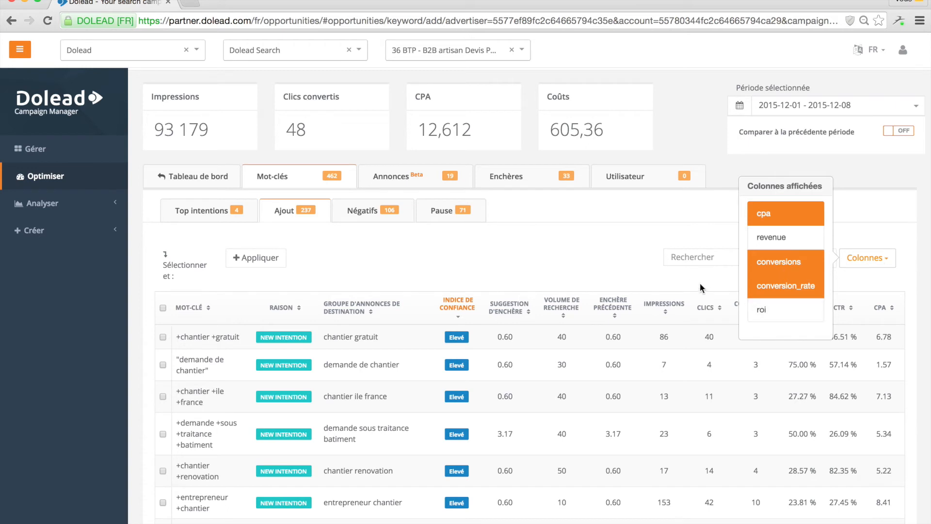
pyautogui.click(686, 282)
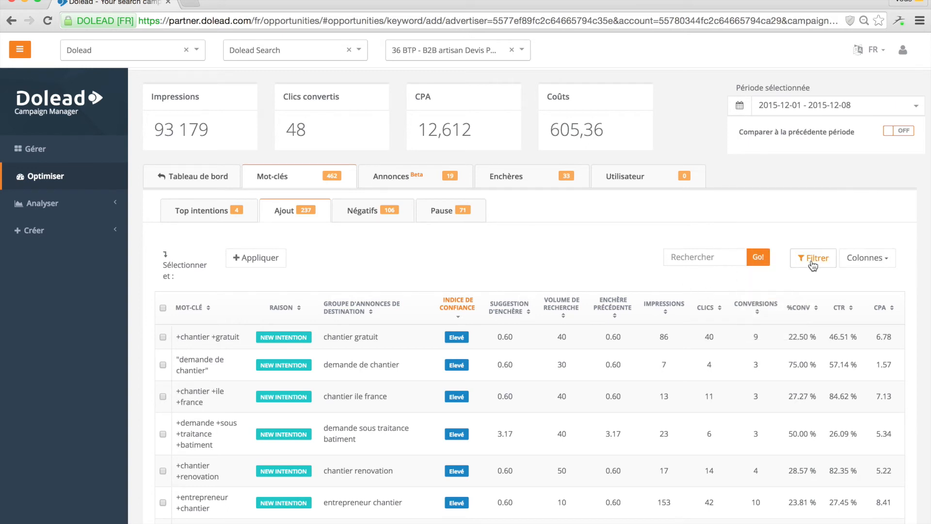
pyautogui.click(829, 264)
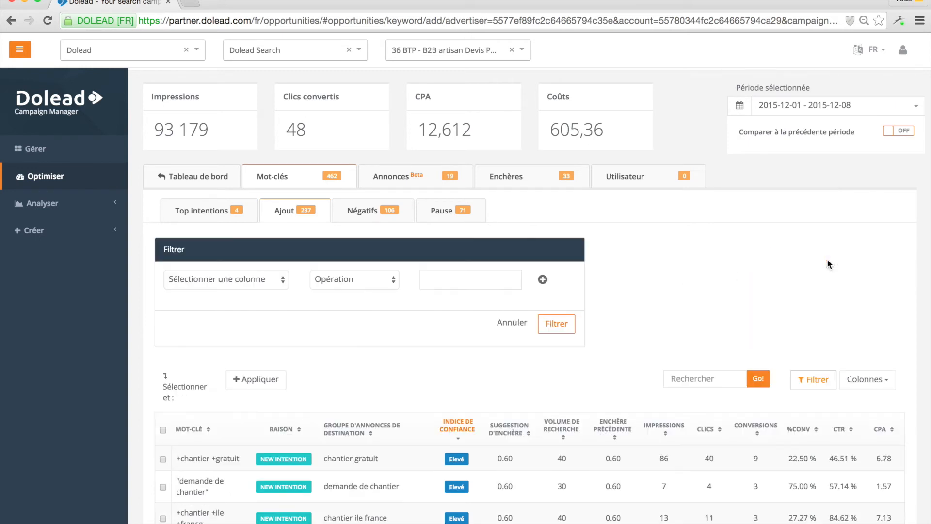
pyautogui.click(237, 277)
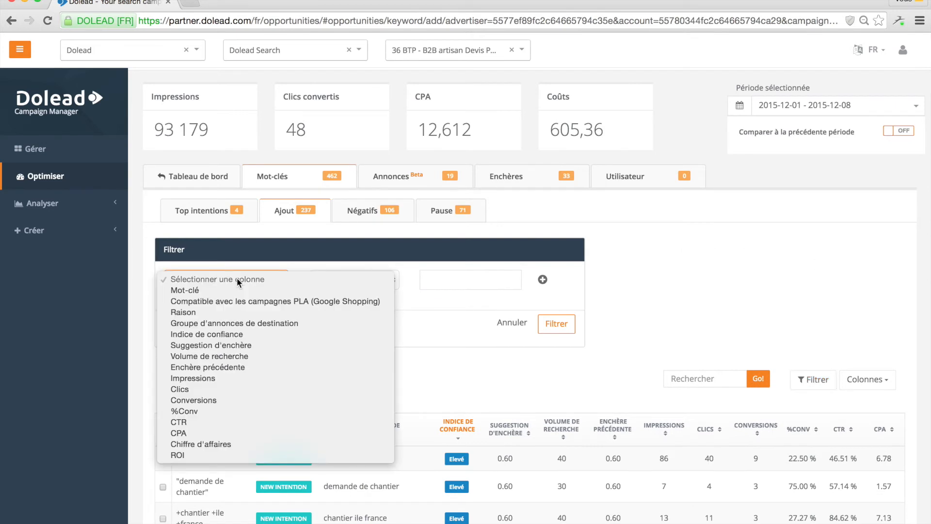
pyautogui.click(230, 289)
pyautogui.click(341, 280)
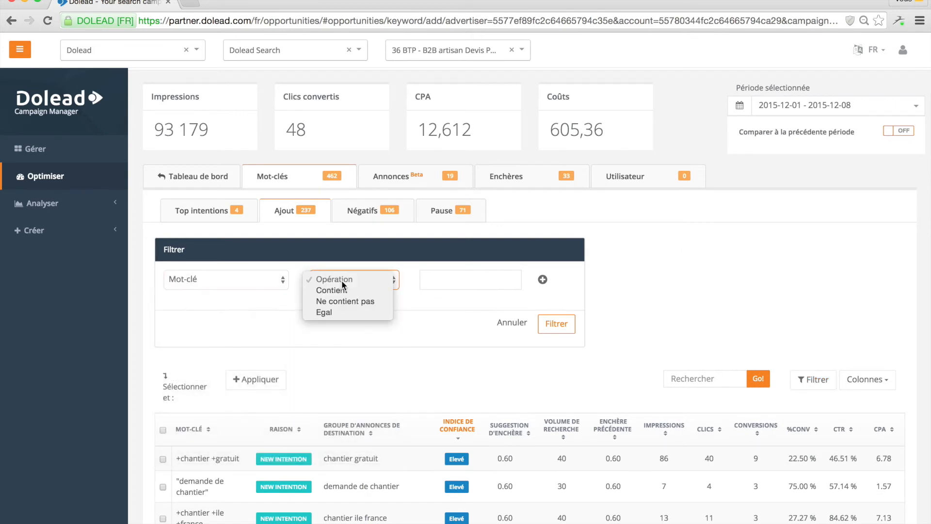
pyautogui.click(342, 289)
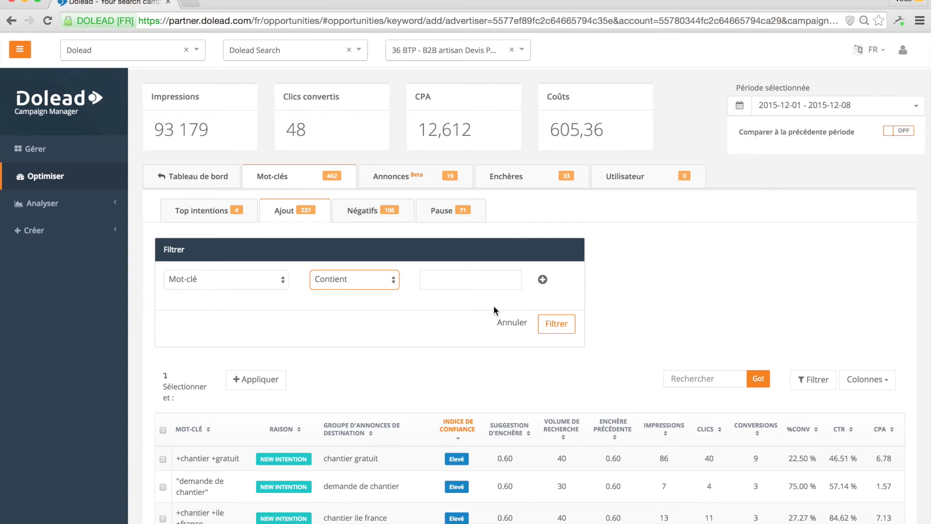
pyautogui.click(511, 326)
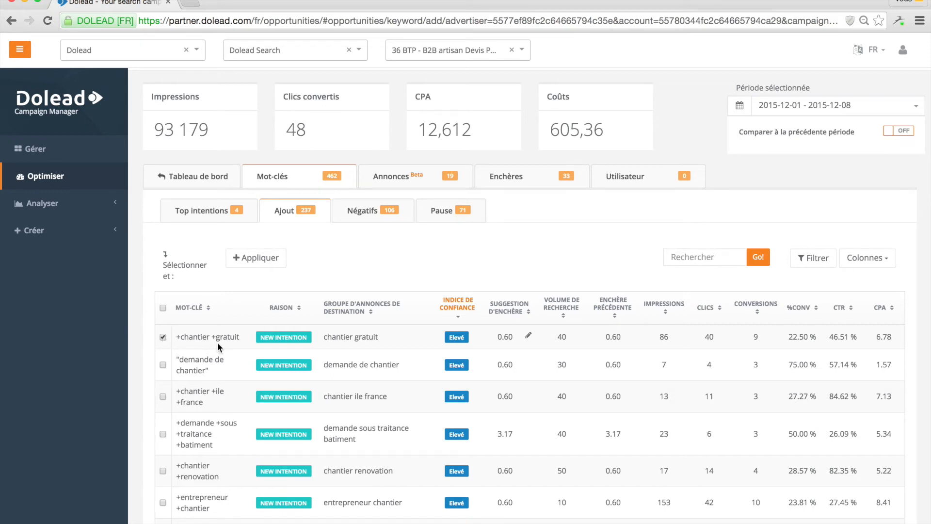
# Select the suggested keyword "+chantier +gratuit", edit its suggested bid and apply the addition.
pyautogui.click(506, 337)
pyautogui.press('BackSpace')
pyautogui.write('5')
pyautogui.click(276, 262)
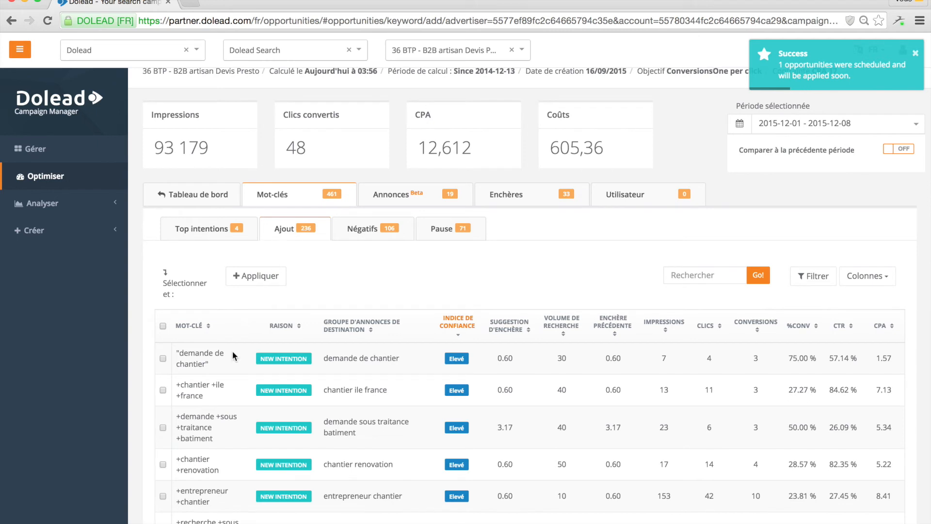
# Show the suggested negative keywords and look through their close variants and performance figures.
pyautogui.scroll(-5, 231, 361)
pyautogui.scroll(6, 229, 362)
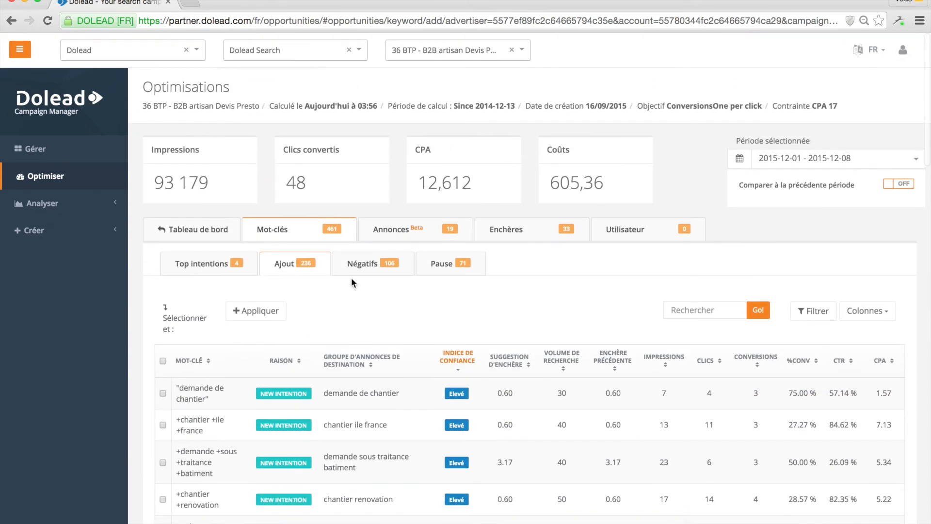
pyautogui.click(361, 262)
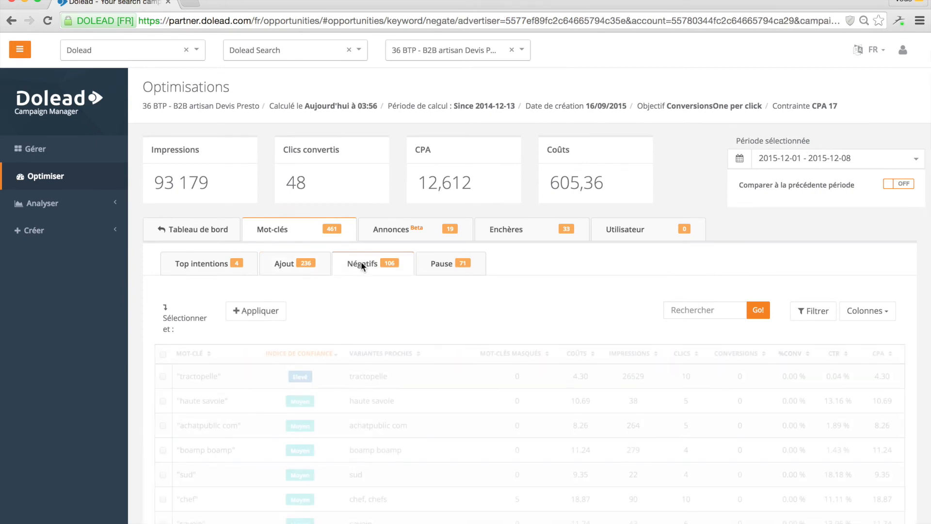
pyautogui.scroll(-2, 361, 330)
pyautogui.scroll(-4, 361, 325)
pyautogui.scroll(4, 361, 325)
pyautogui.scroll(2, 362, 325)
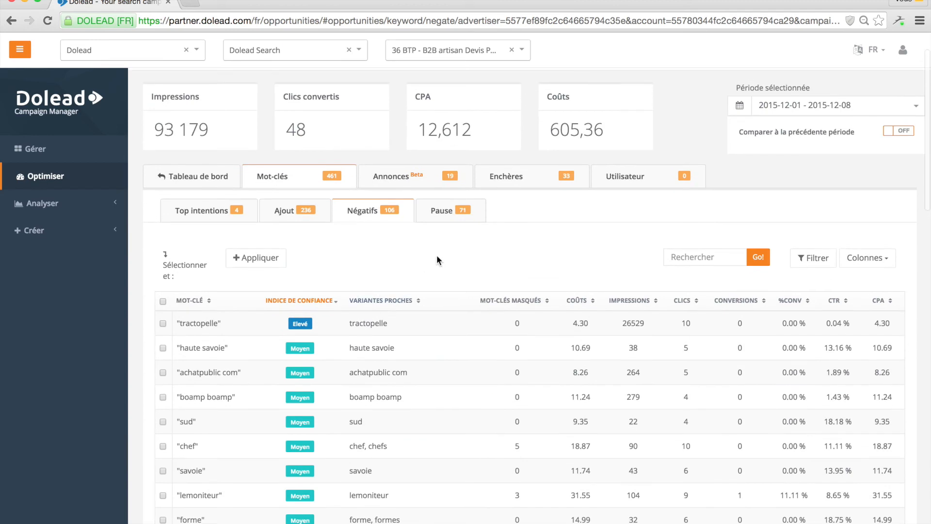
# Show the keywords suggested for pausing and review the reason given for each one.
pyautogui.click(444, 220)
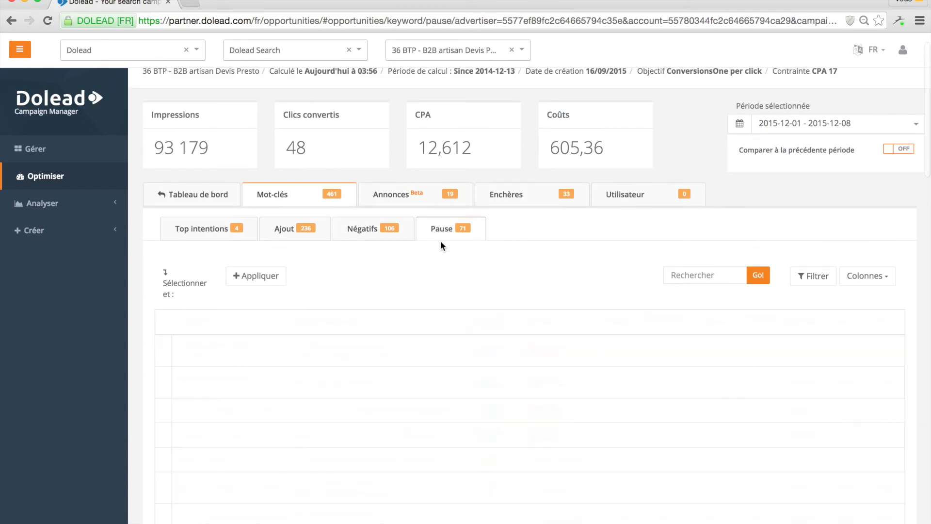
pyautogui.scroll(-2, 435, 261)
pyautogui.scroll(-2, 435, 261)
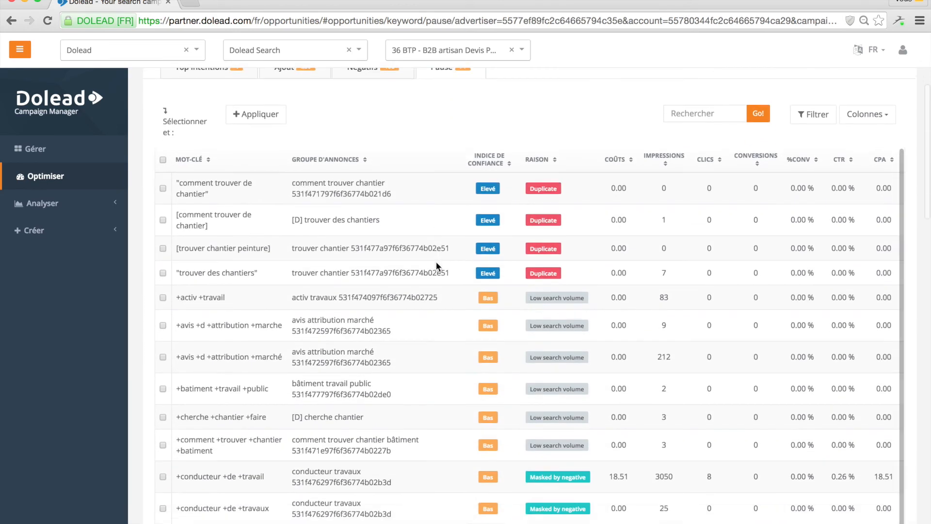
pyautogui.scroll(3, 436, 262)
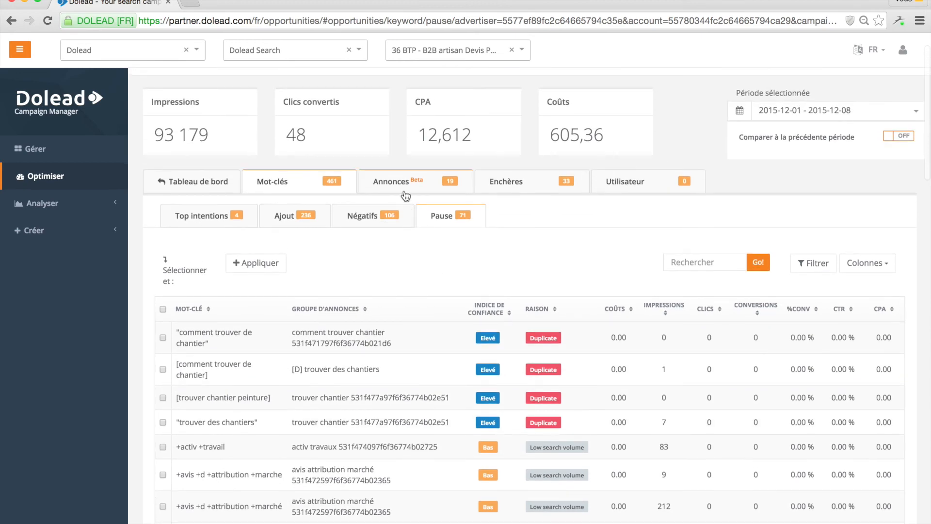
# Review the ads suggested for pausing and the new ads proposed for A/B testing.
pyautogui.click(393, 183)
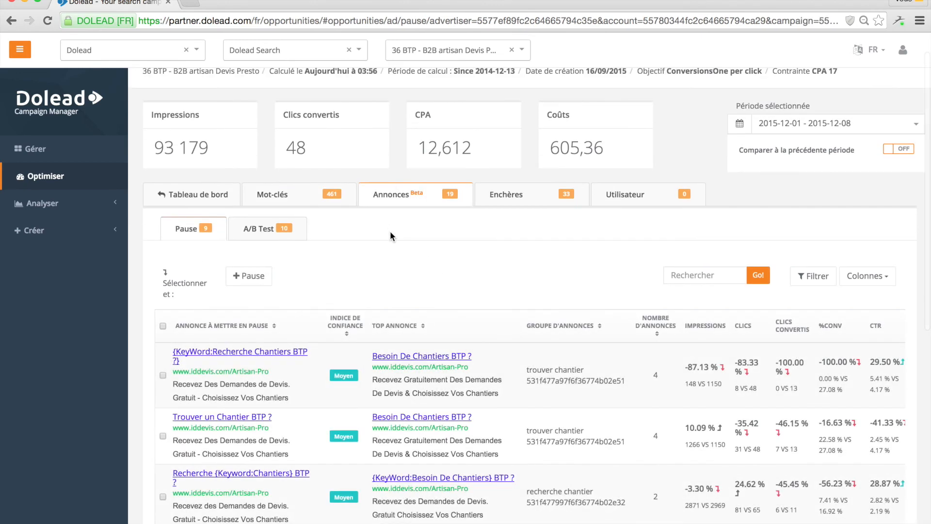
pyautogui.scroll(-8, 400, 270)
pyautogui.scroll(7, 400, 270)
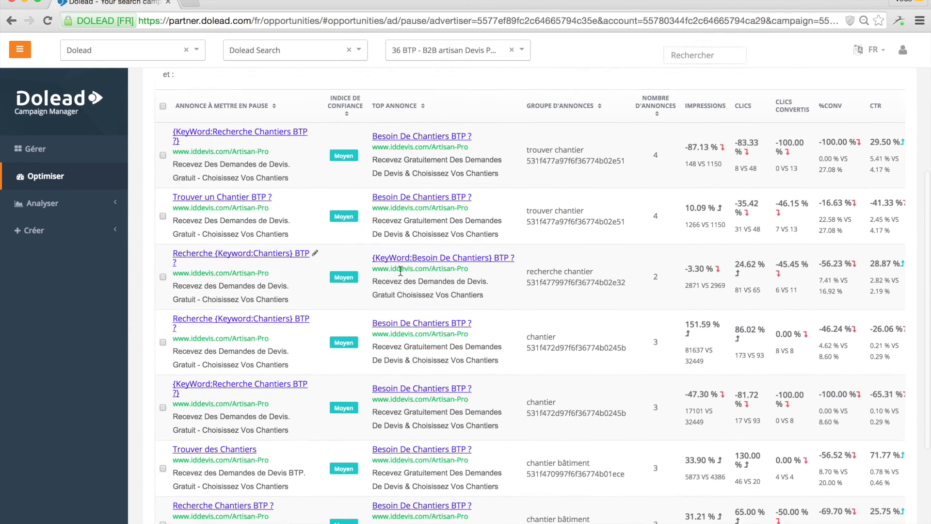
pyautogui.click(262, 203)
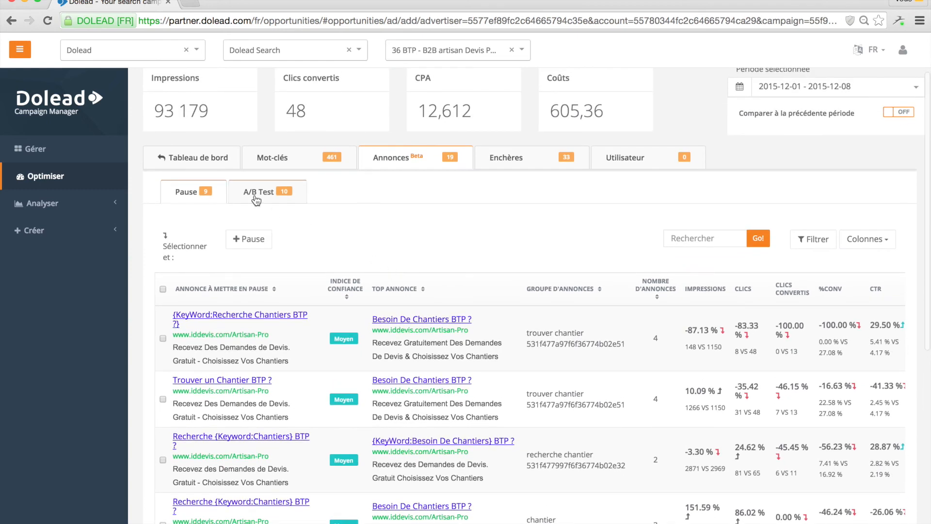
pyautogui.scroll(-5, 400, 257)
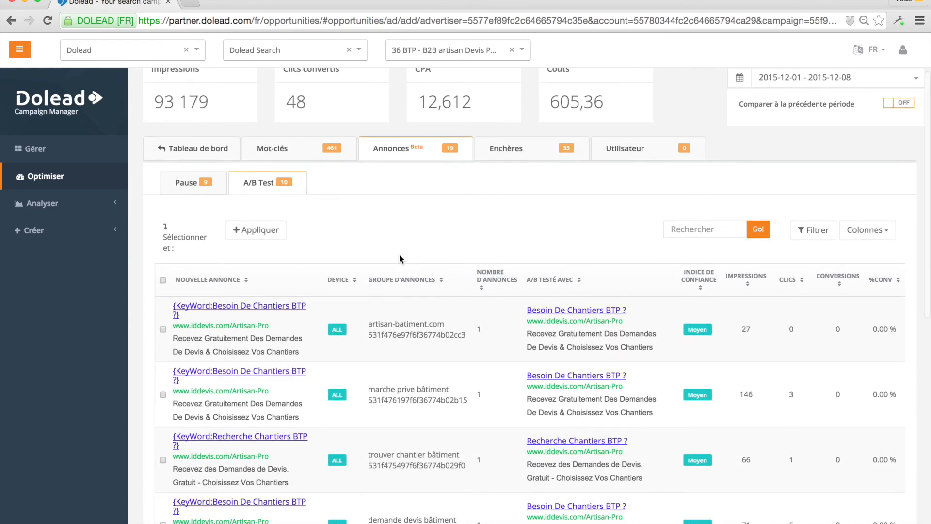
pyautogui.scroll(5, 400, 254)
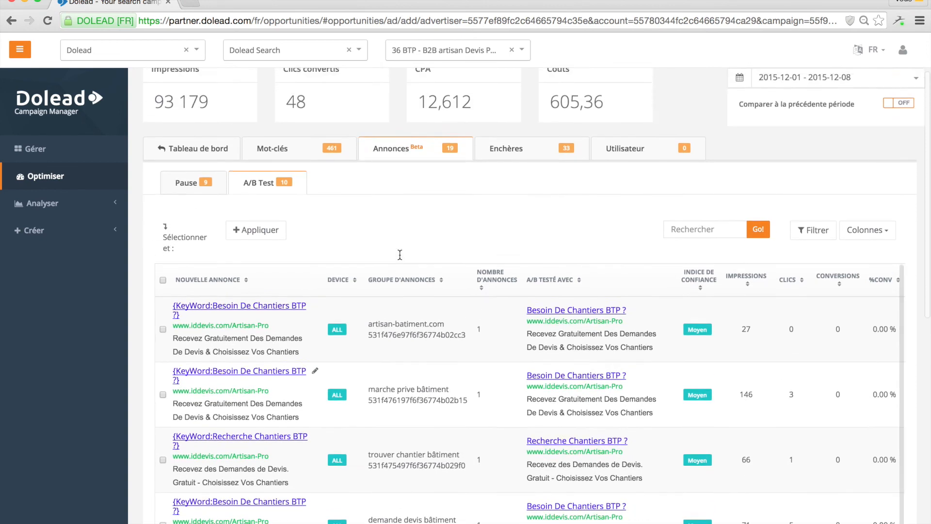
# Show the bid optimisations and review the suggested bid increases against the current bids.
pyautogui.click(508, 189)
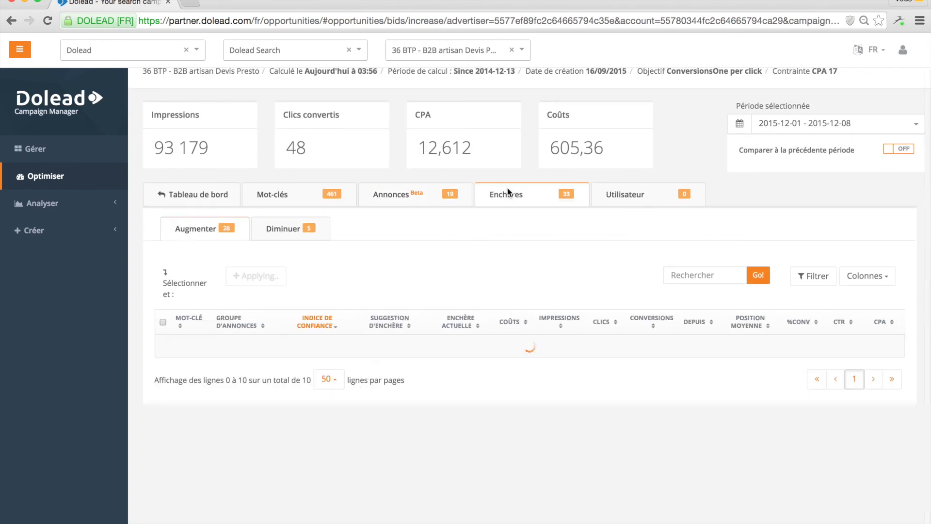
pyautogui.scroll(-4, 393, 271)
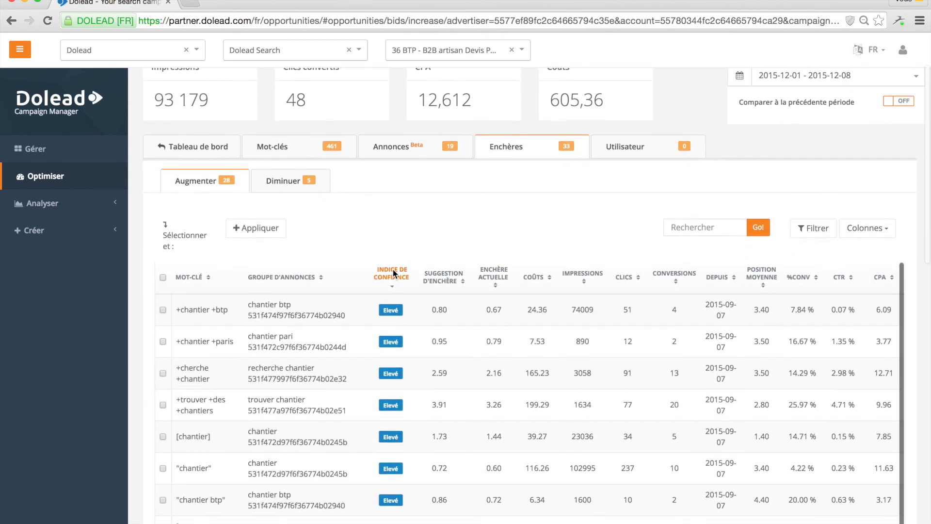
pyautogui.scroll(2, 392, 269)
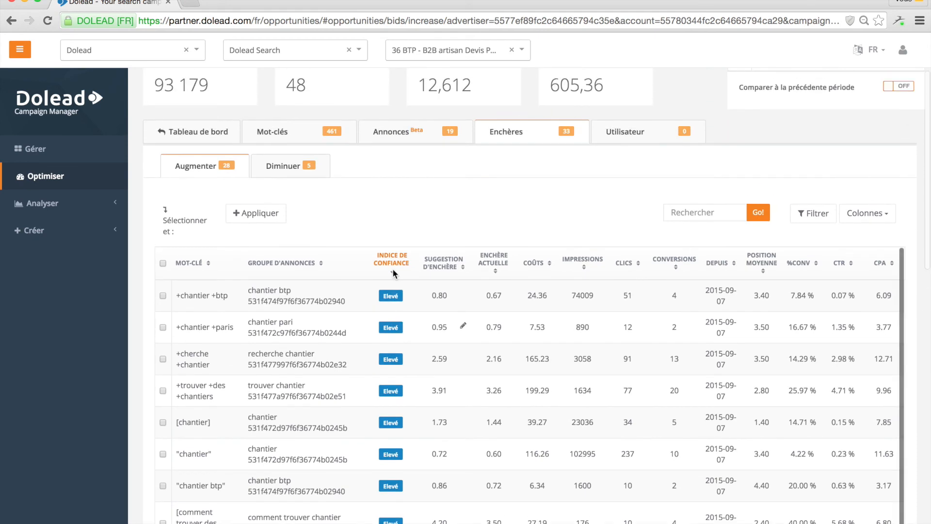
# Review the suggested bid decreases and return to the dashboard.
pyautogui.click(279, 166)
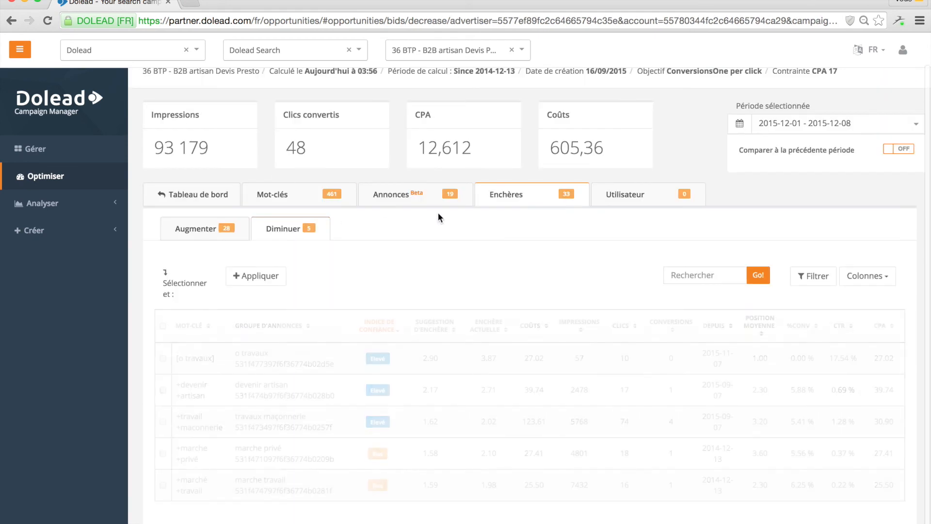
pyautogui.scroll(-1, 464, 268)
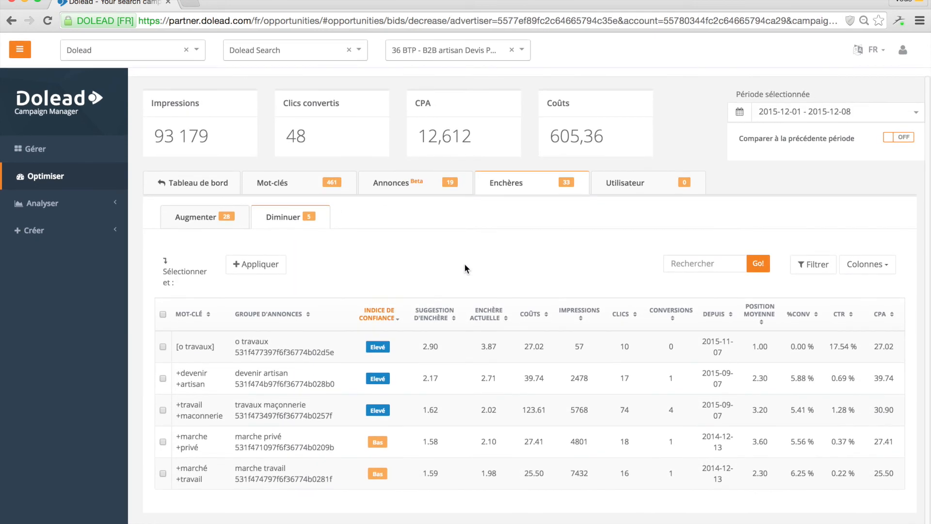
pyautogui.scroll(2, 465, 268)
pyautogui.scroll(1, 464, 268)
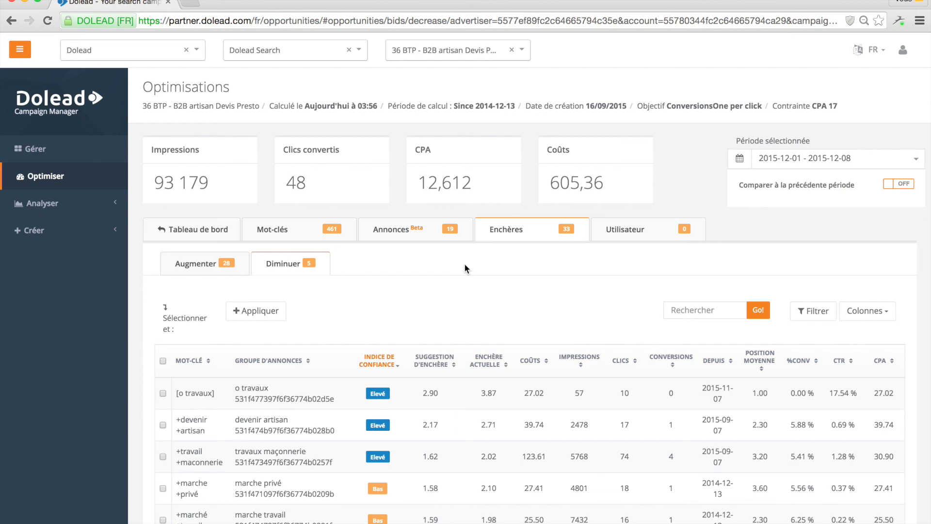
pyautogui.click(188, 237)
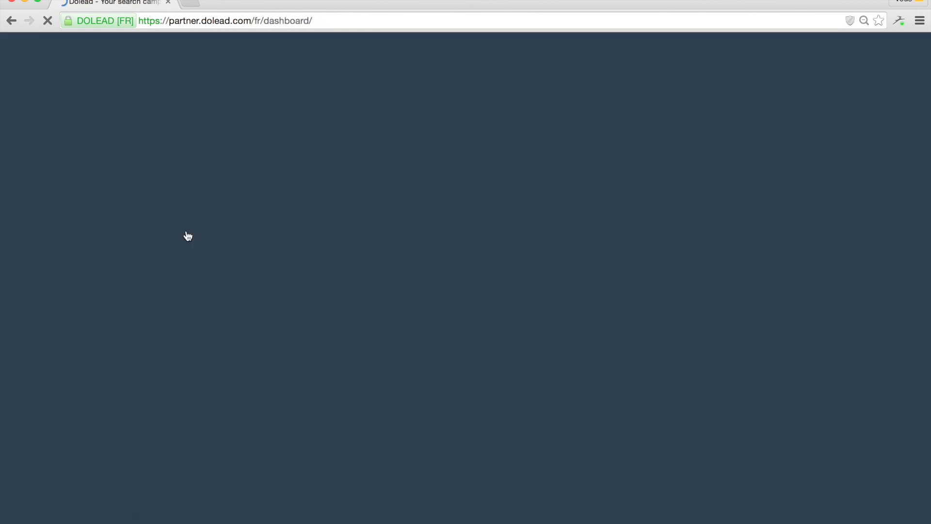